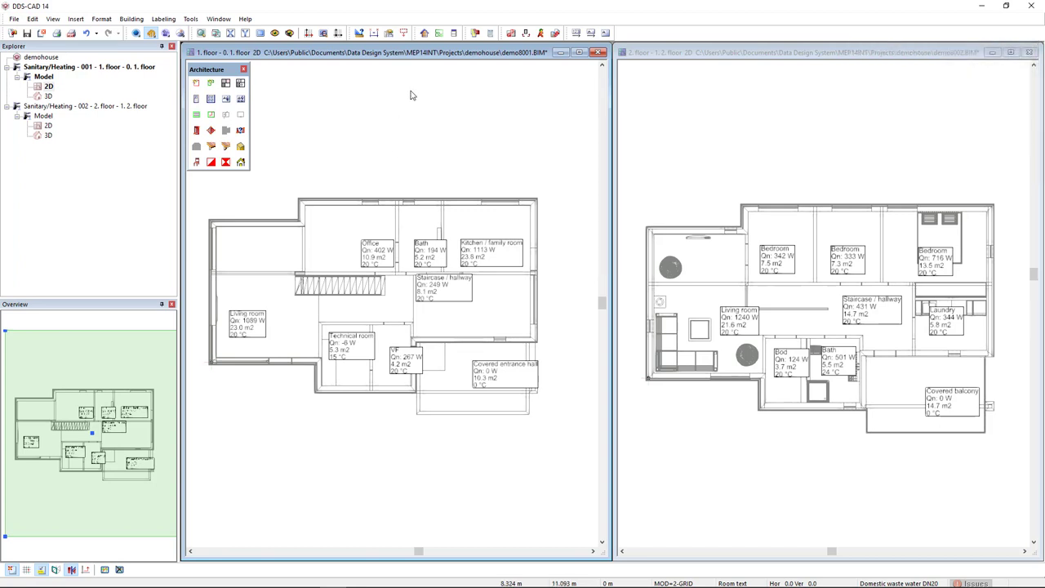
- In the building heating settings, check the heat-load distribution, then view the empty Radiators list
{"action": "left_click", "coordinate": [423, 34]}
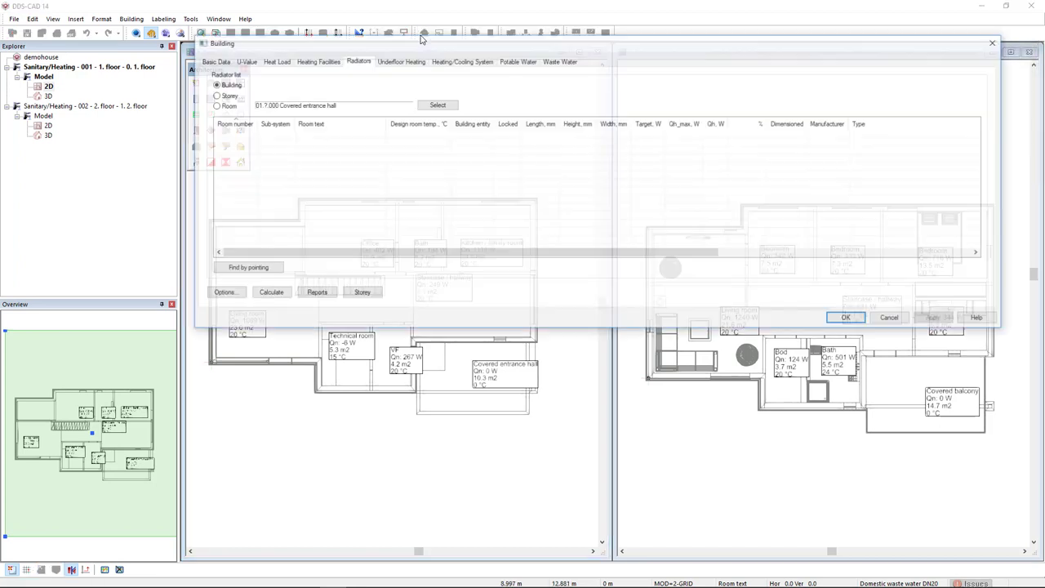
{"action": "left_click", "coordinate": [317, 62]}
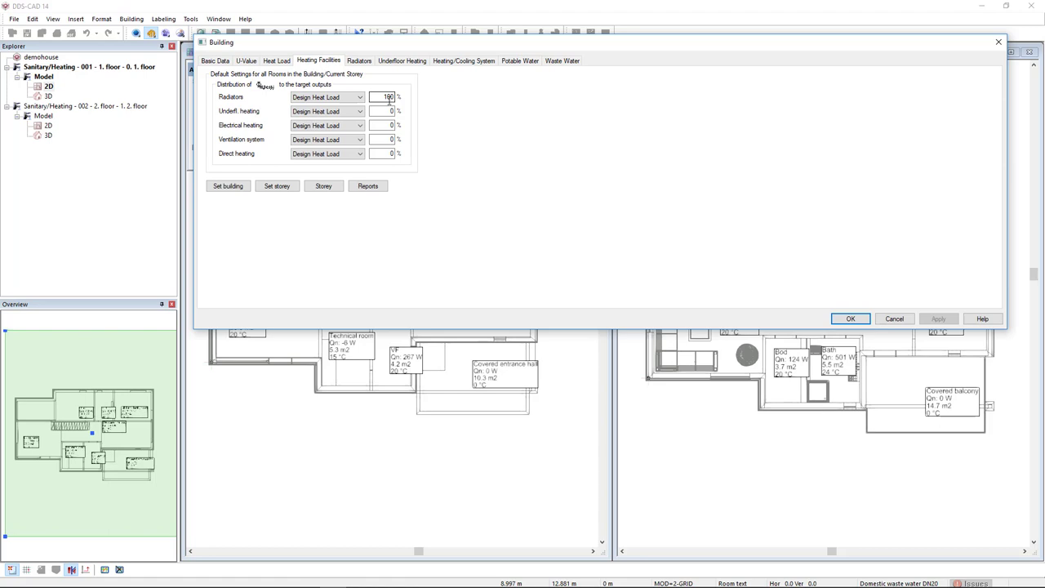
{"action": "left_click", "coordinate": [364, 64]}
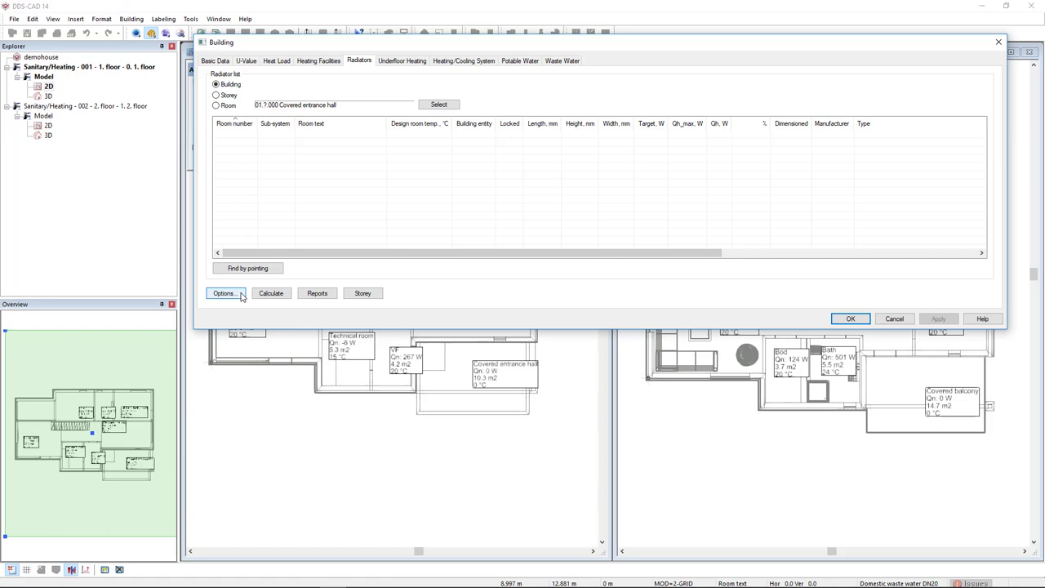
- Check the radiator type and set the maximum radiator output to 25 in the sizing options
{"action": "left_click", "coordinate": [224, 294]}
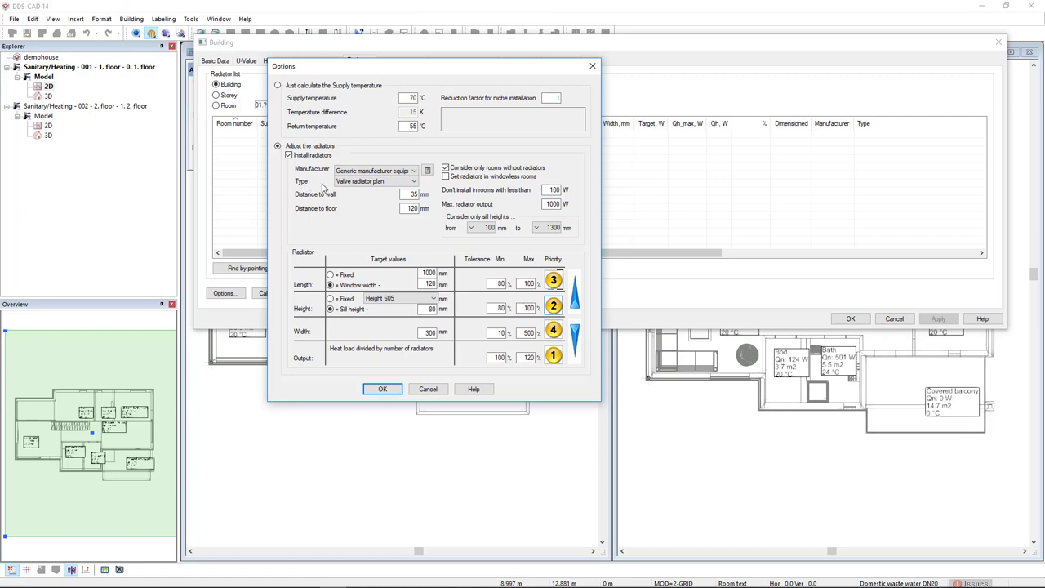
{"action": "left_click", "coordinate": [366, 186]}
{"action": "double_click", "coordinate": [552, 204]}
{"action": "type", "text": "250"}
- Accept the sizing options and calculate radiator sizes for all rooms on both floors
{"action": "left_click", "coordinate": [378, 389]}
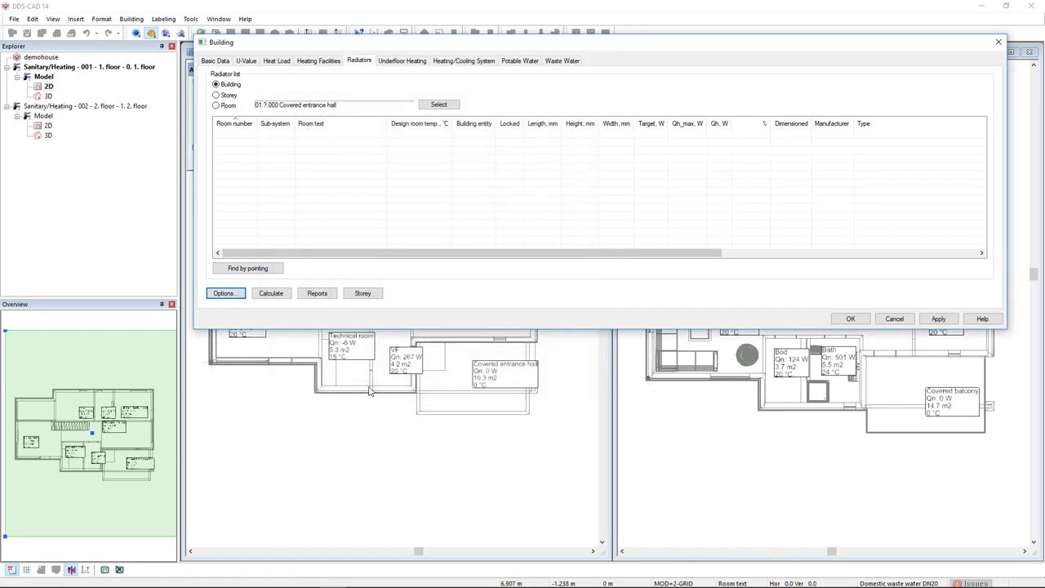
{"action": "left_click", "coordinate": [285, 296]}
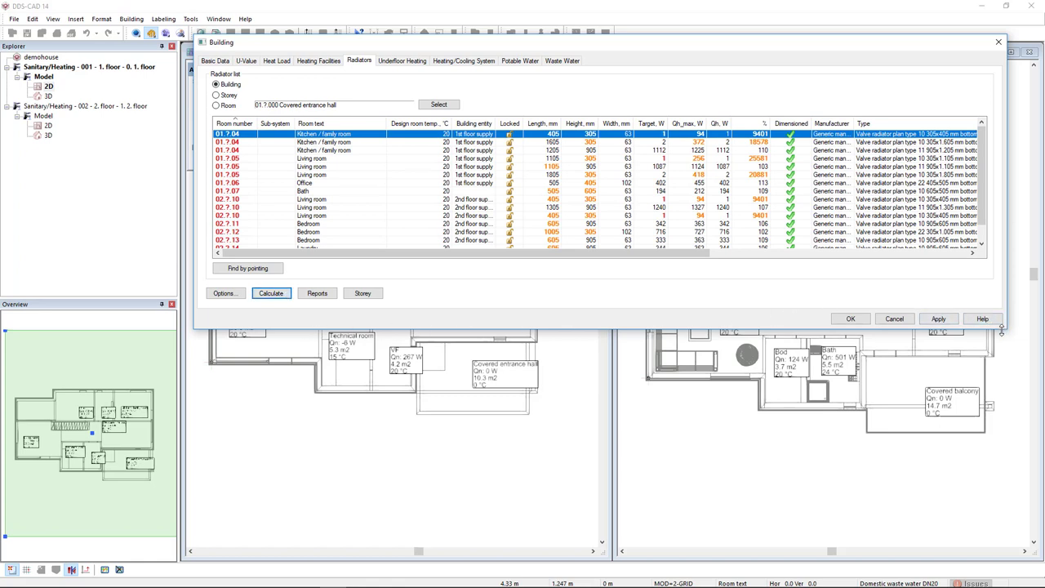
{"action": "left_click_drag", "start_coordinate": [1004, 330], "coordinate": [999, 381]}
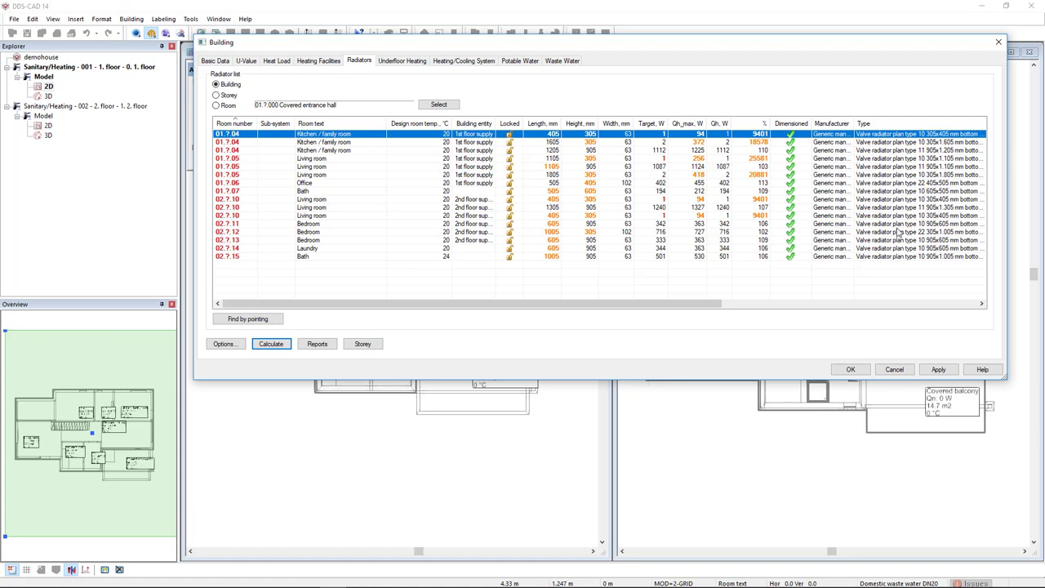
- Insert the calculated radiators into the drawings and display the second floor in 3D
{"action": "left_click", "coordinate": [941, 370]}
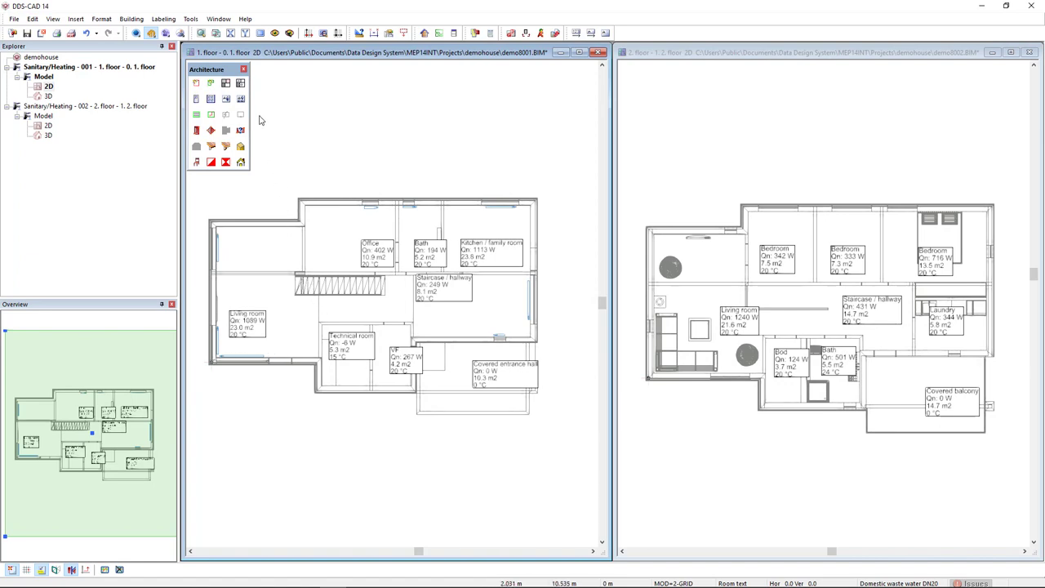
{"action": "left_click", "coordinate": [696, 180]}
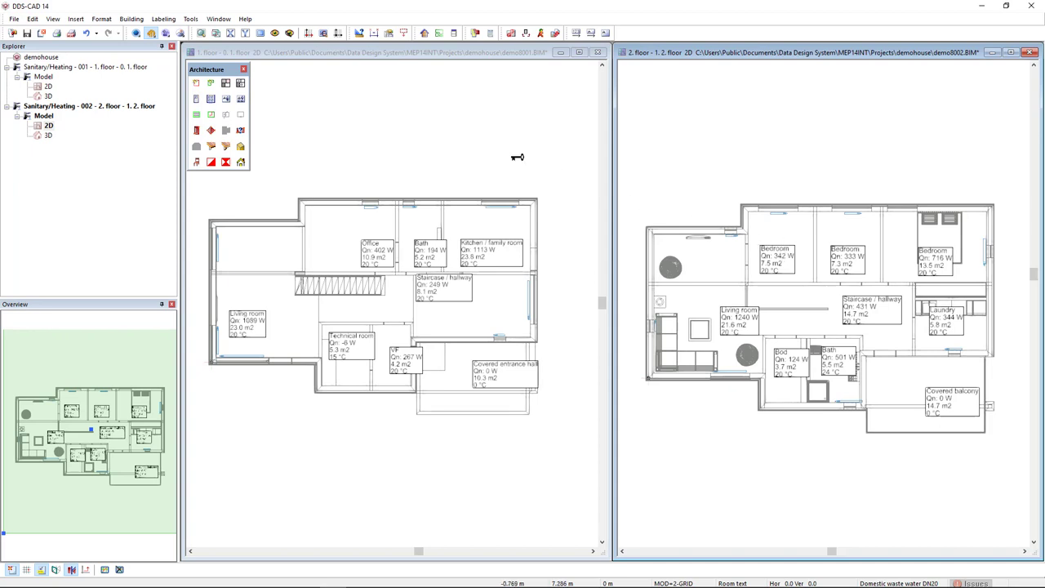
{"action": "left_click", "coordinate": [180, 33]}
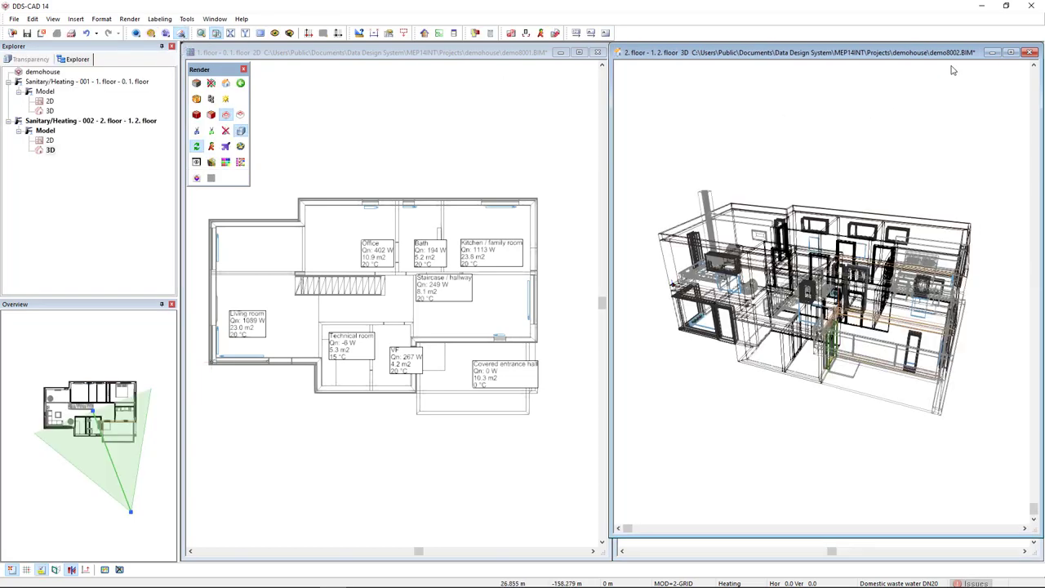
- Maximize the 3D view and render it shaded in material colours
{"action": "left_click", "coordinate": [1011, 53]}
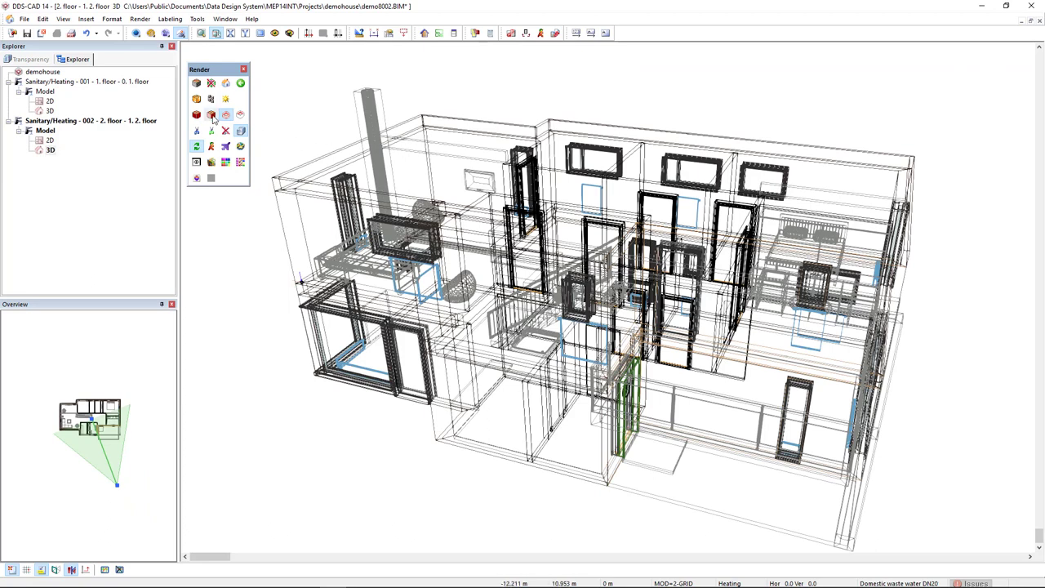
{"action": "left_click", "coordinate": [211, 115]}
{"action": "left_click", "coordinate": [211, 163]}
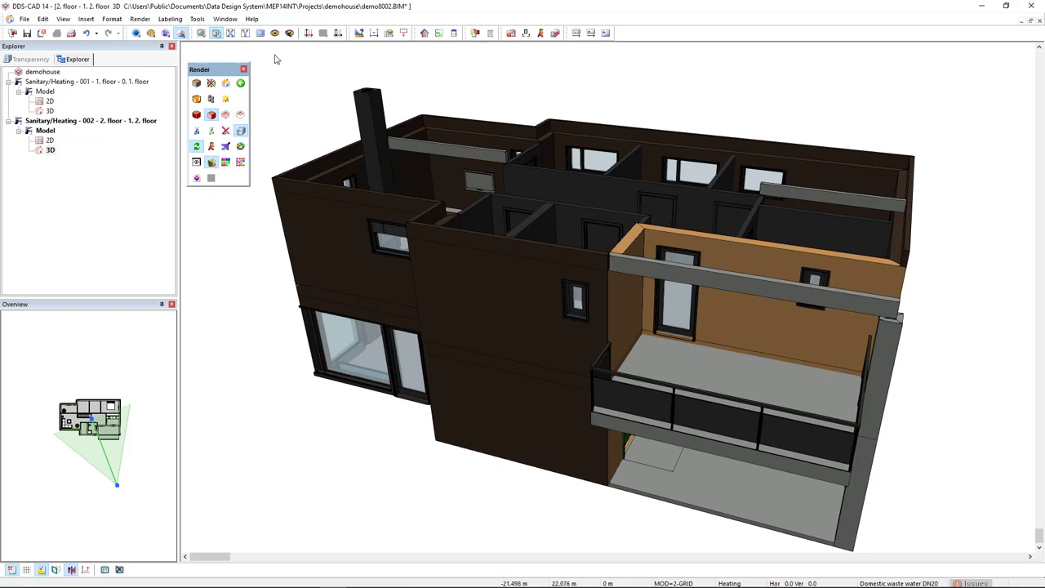
- Apply the 'No walls' layer setup and orbit to a side view of both storeys' radiators
{"action": "left_click", "coordinate": [275, 34]}
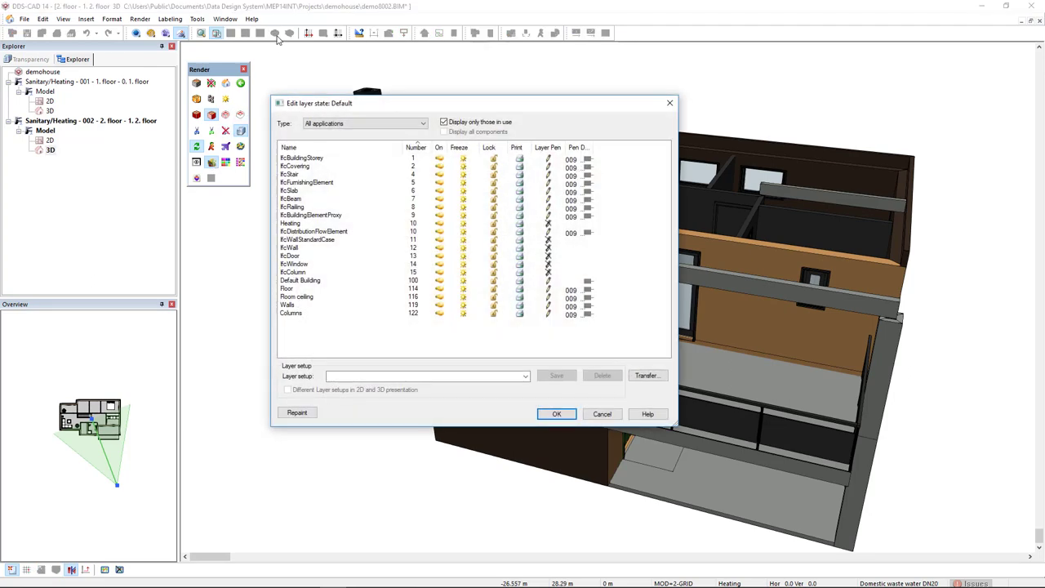
{"action": "left_click", "coordinate": [523, 377]}
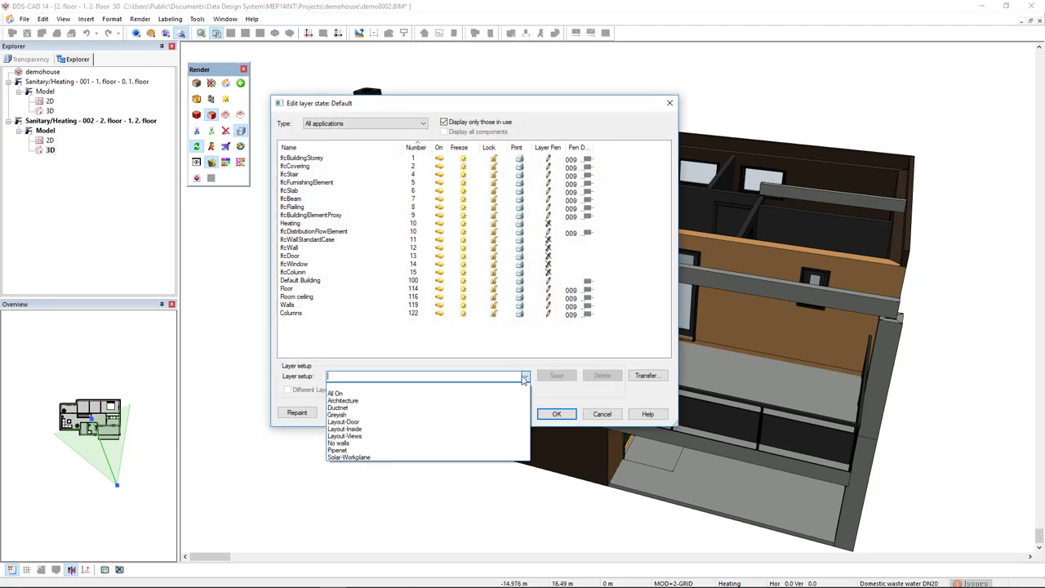
{"action": "left_click", "coordinate": [467, 442]}
{"action": "left_click", "coordinate": [555, 414]}
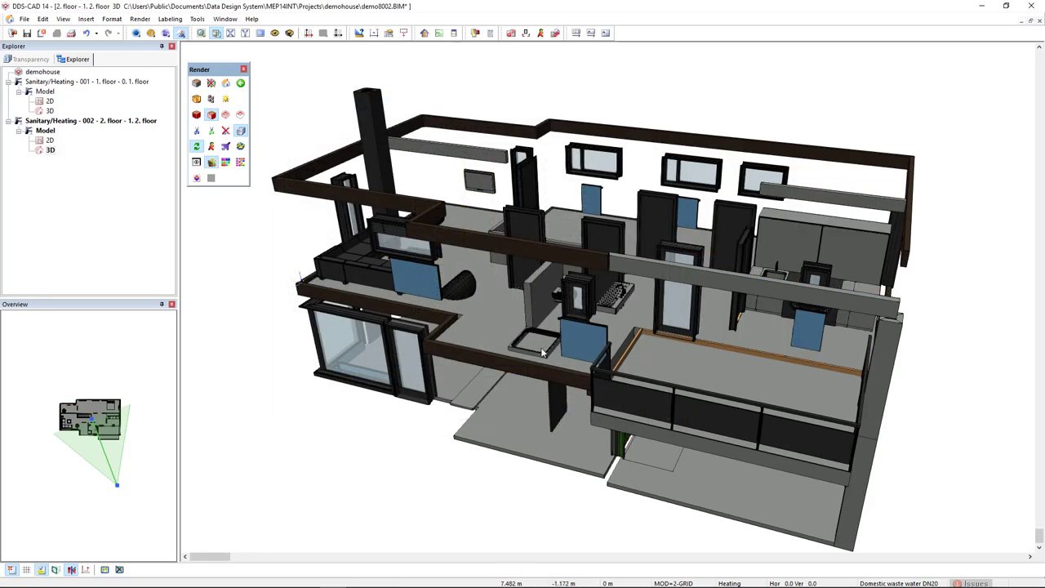
{"action": "middle_click_drag", "start_coordinate": [417, 279], "coordinate": [351, 282]}
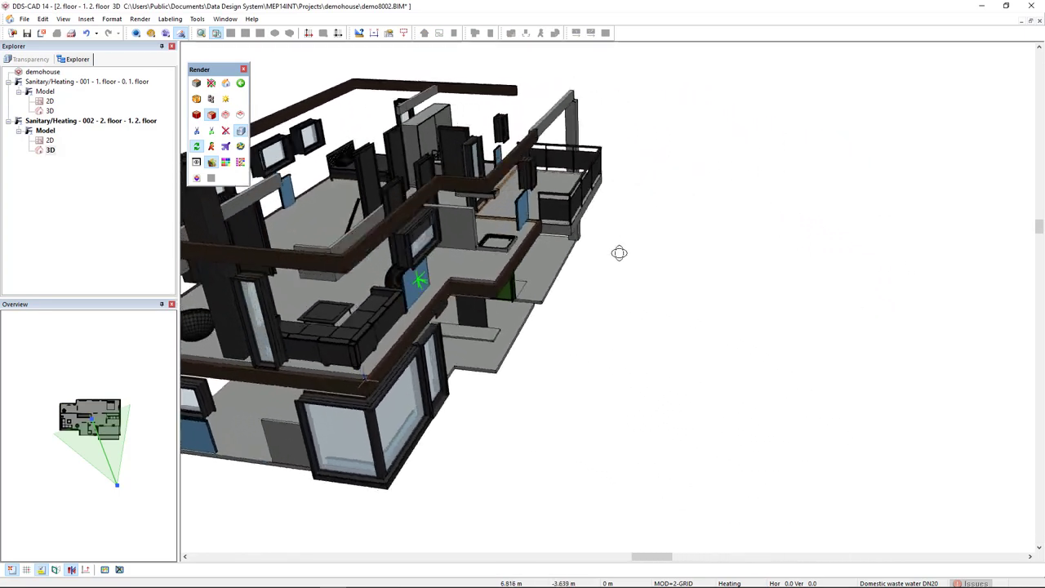
{"action": "mouse_move", "coordinate": [552, 264]}
{"action": "middle_mouse_down"}
{"action": "mouse_move", "coordinate": [541, 267]}
{"action": "mouse_move", "coordinate": [538, 241]}
{"action": "mouse_move", "coordinate": [703, 240]}
{"action": "middle_mouse_up"}
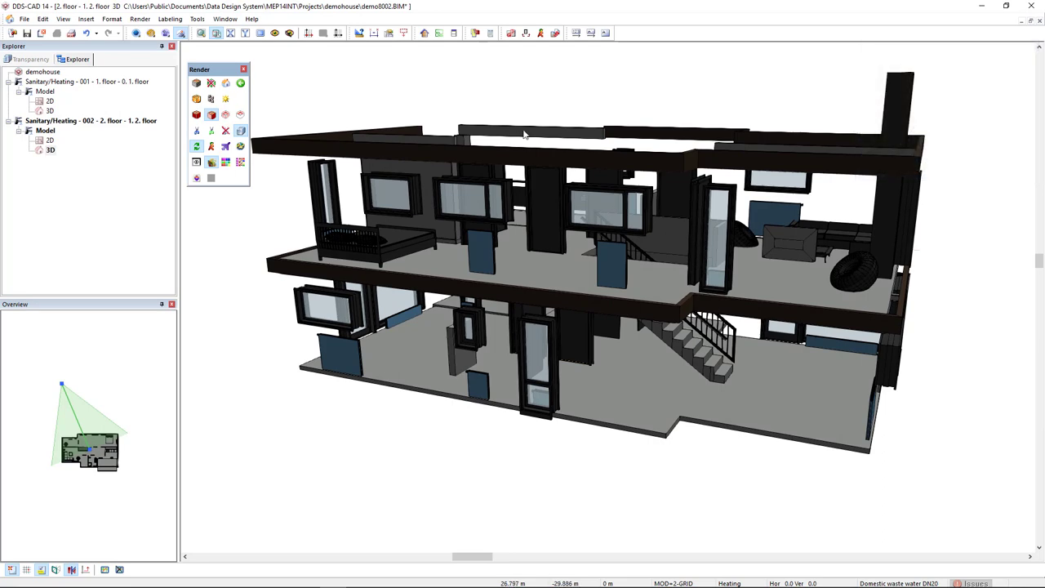
- Open the radiator Reports from the Building dialog and maximize the reports window
{"action": "left_click", "coordinate": [425, 34]}
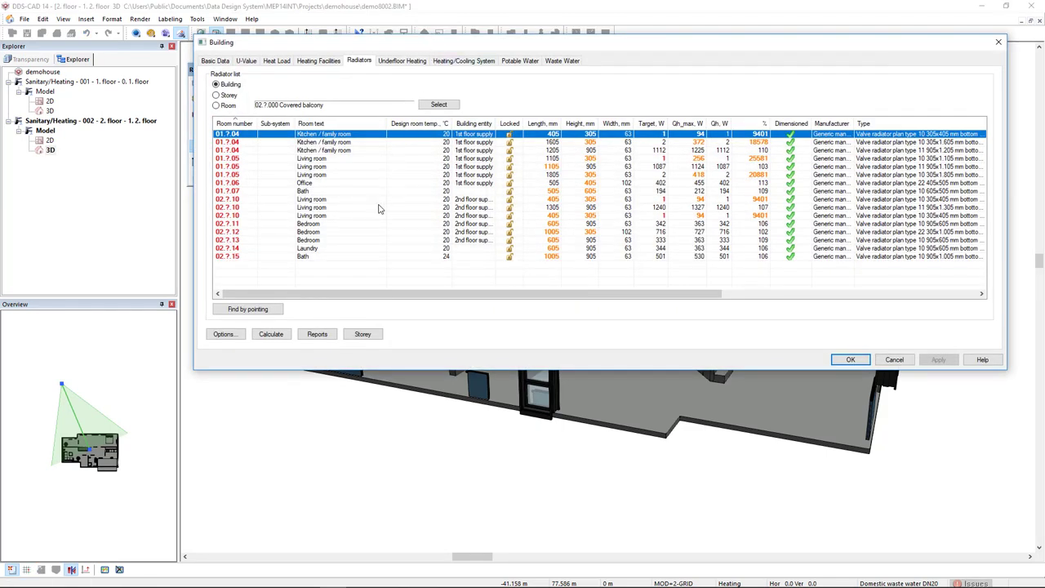
{"action": "left_click", "coordinate": [316, 334]}
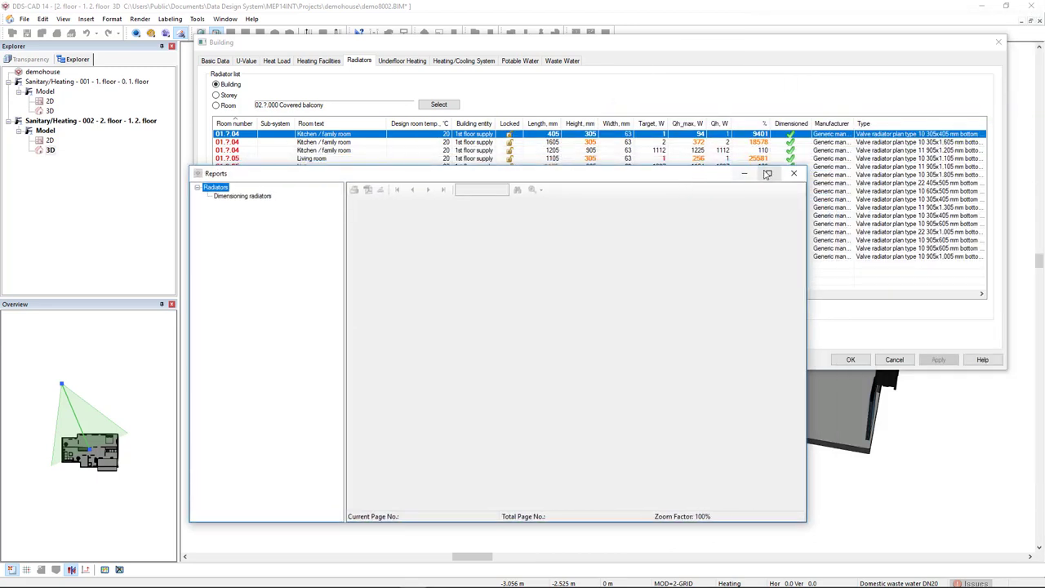
{"action": "left_click", "coordinate": [767, 174]}
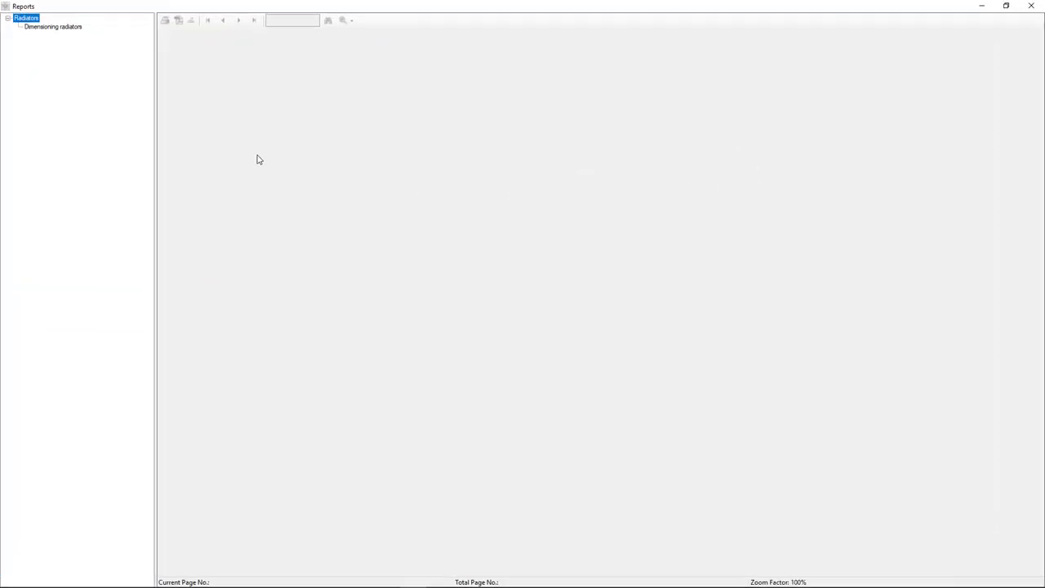
- Preview the Dimensioning radiators report with per-room, calculation and per-producer sections included
{"action": "left_click", "coordinate": [69, 31]}
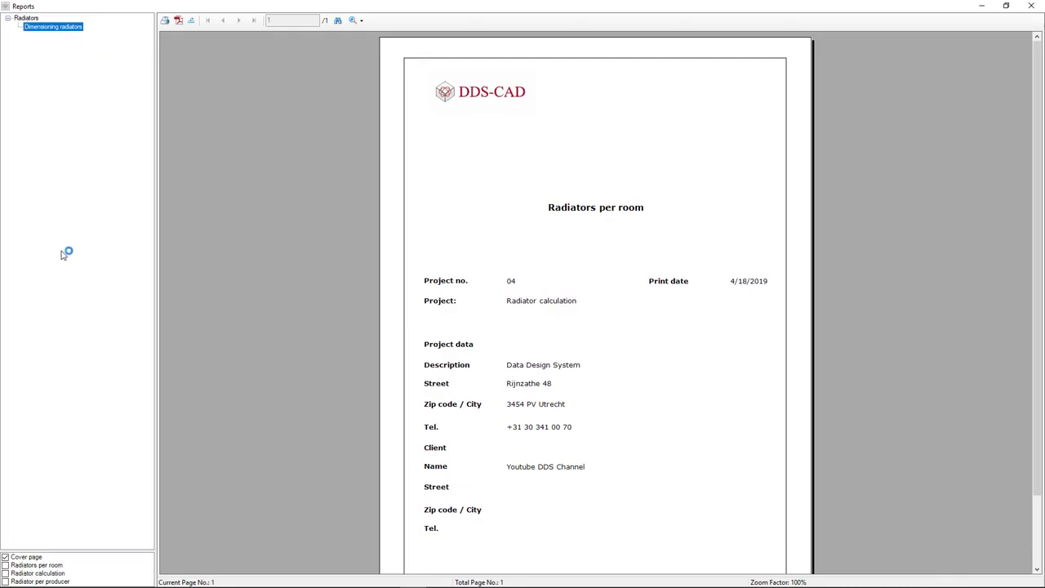
{"action": "left_click", "coordinate": [5, 565]}
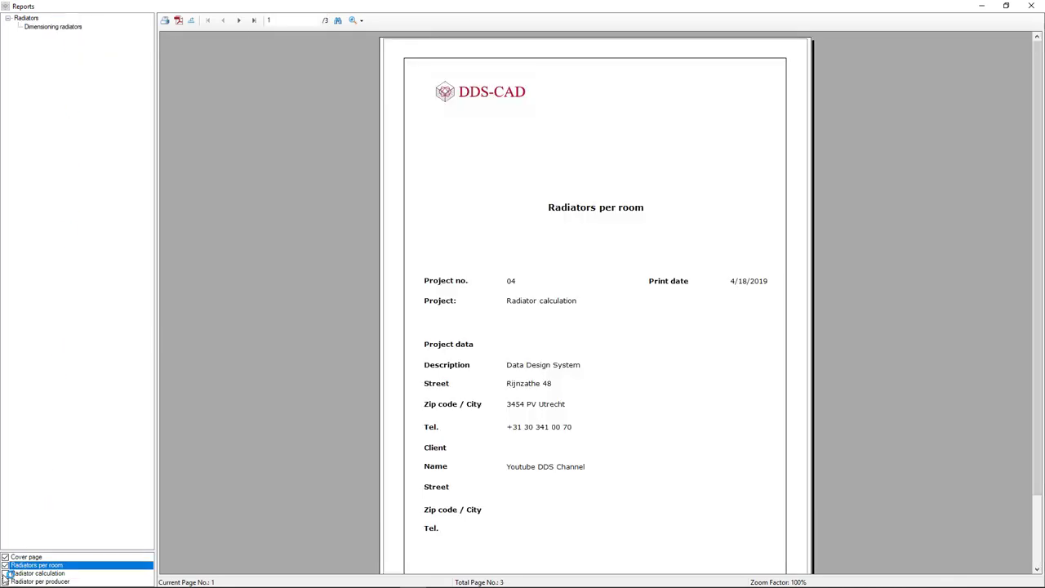
{"action": "left_click", "coordinate": [6, 573]}
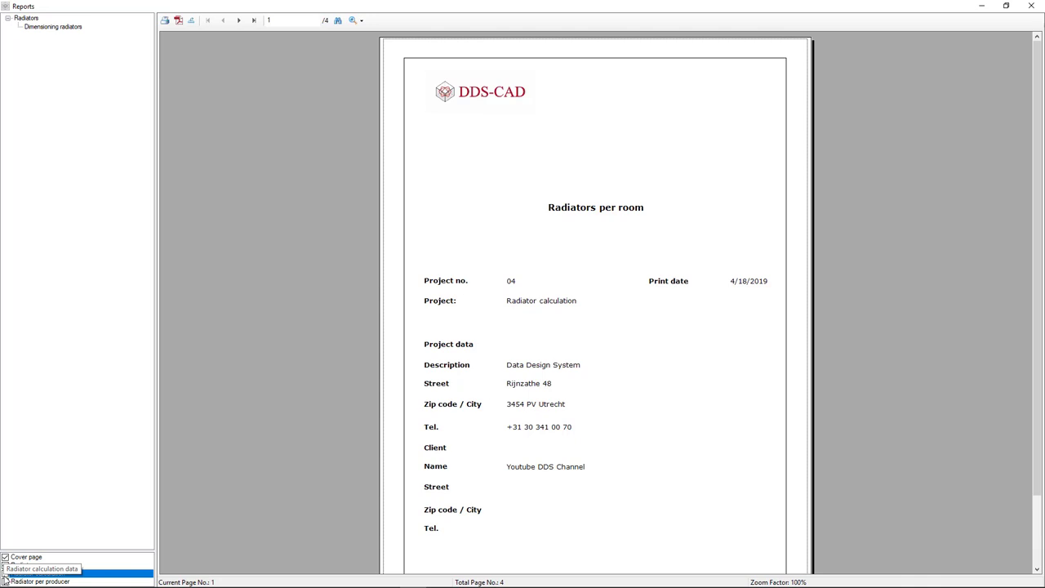
{"action": "left_click", "coordinate": [5, 582]}
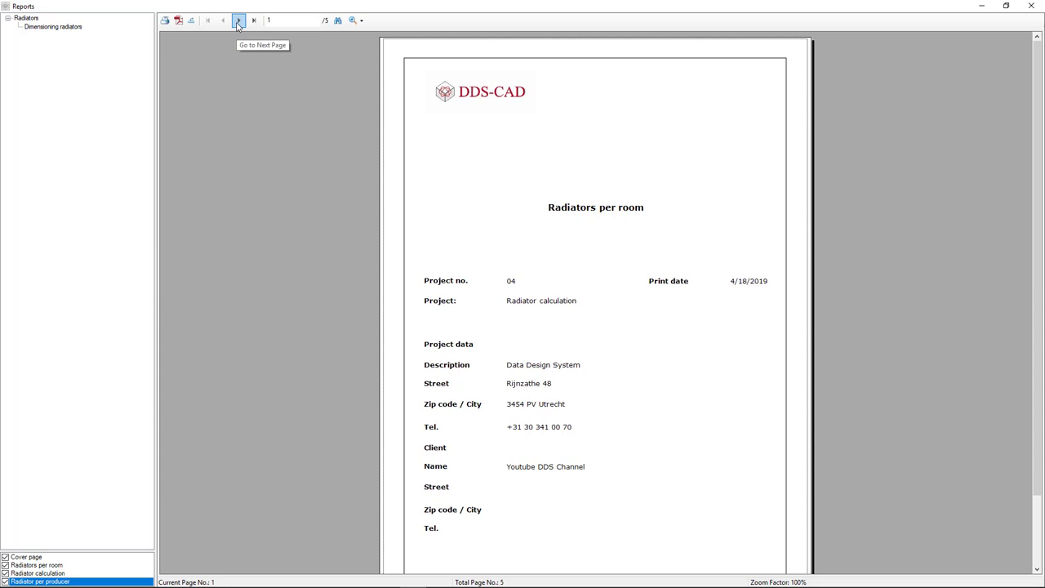
- Page through the report from page 2 to the final page 5
{"action": "left_click", "coordinate": [238, 22]}
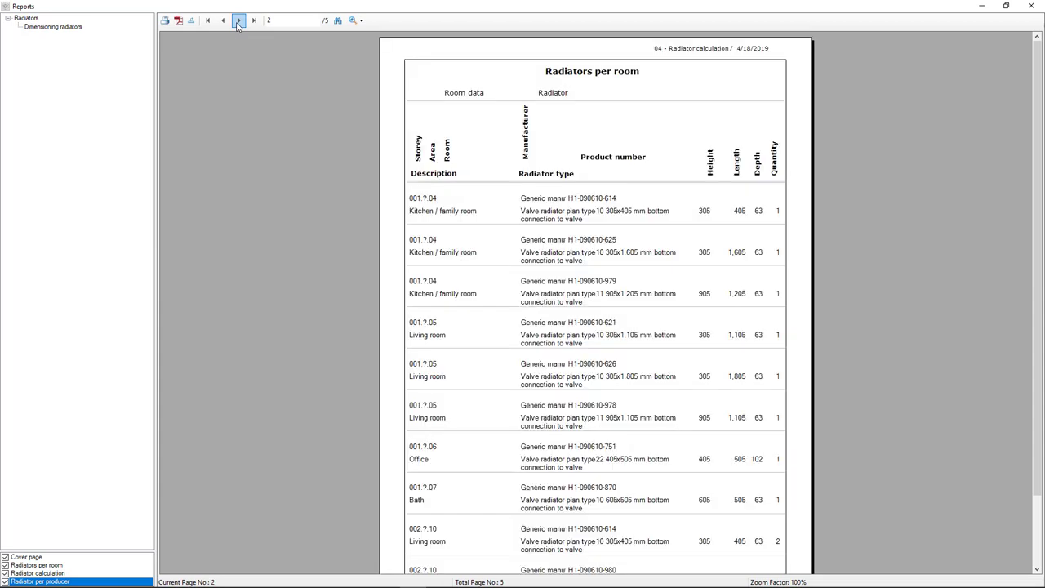
{"action": "left_click", "coordinate": [238, 21]}
{"action": "left_click", "coordinate": [238, 22]}
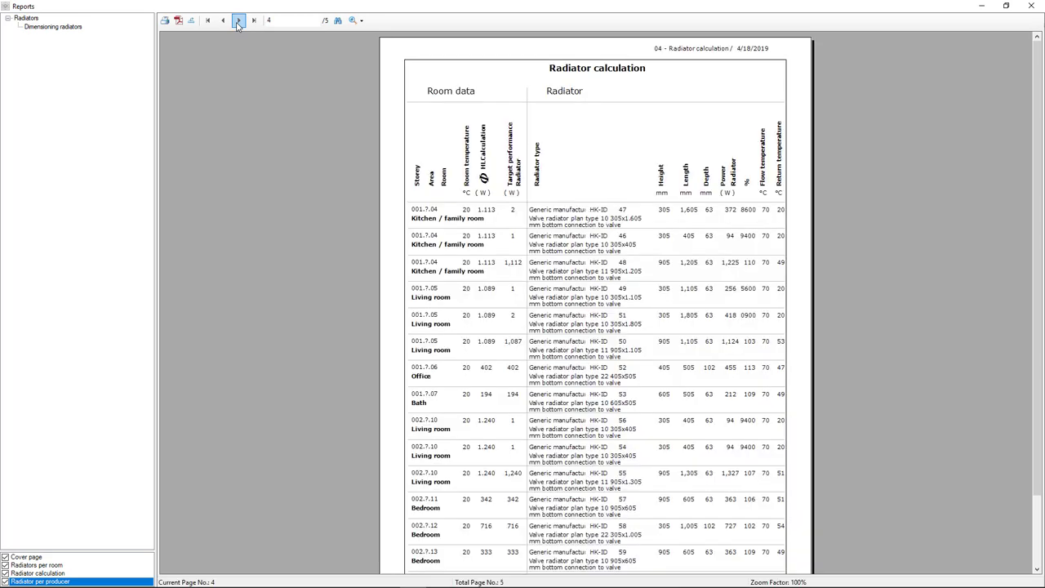
{"action": "left_click", "coordinate": [239, 23]}
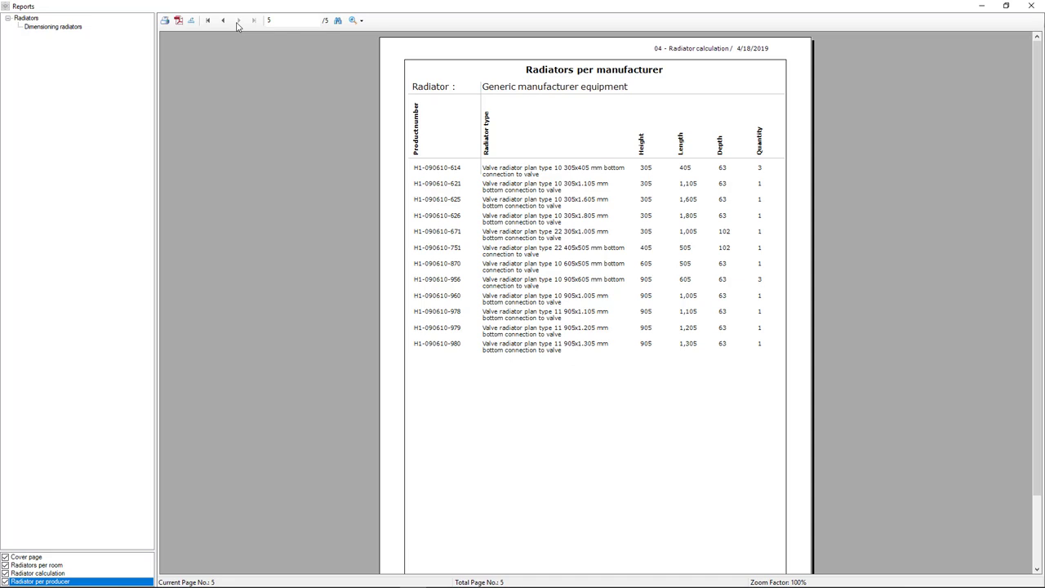